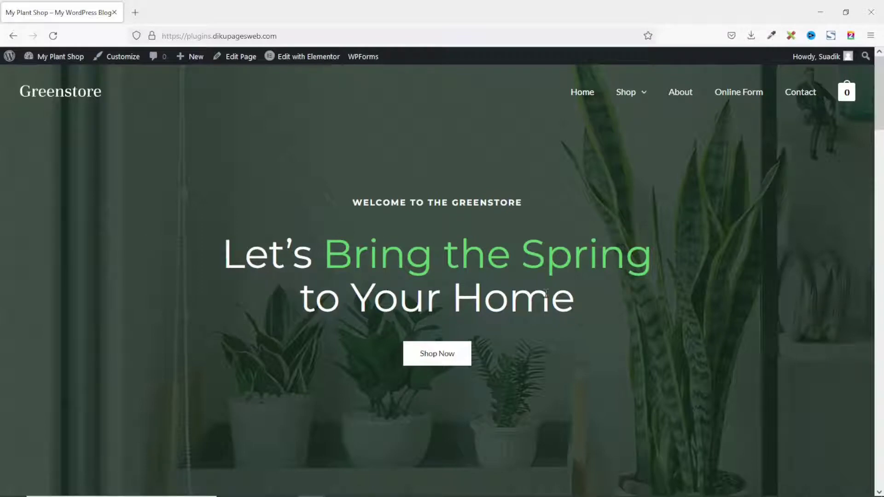
pyautogui.scroll(-1, 525, 337)
pyautogui.scroll(-3, 518, 341)
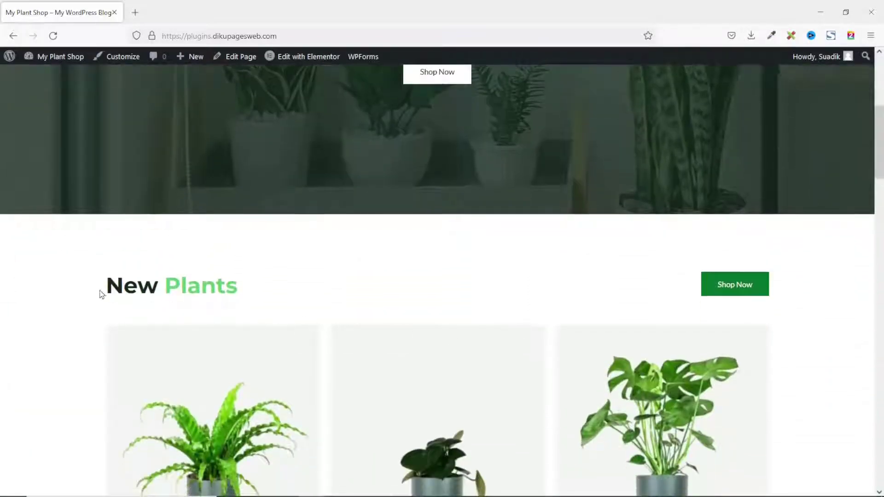
pyautogui.scroll(-2, 326, 215)
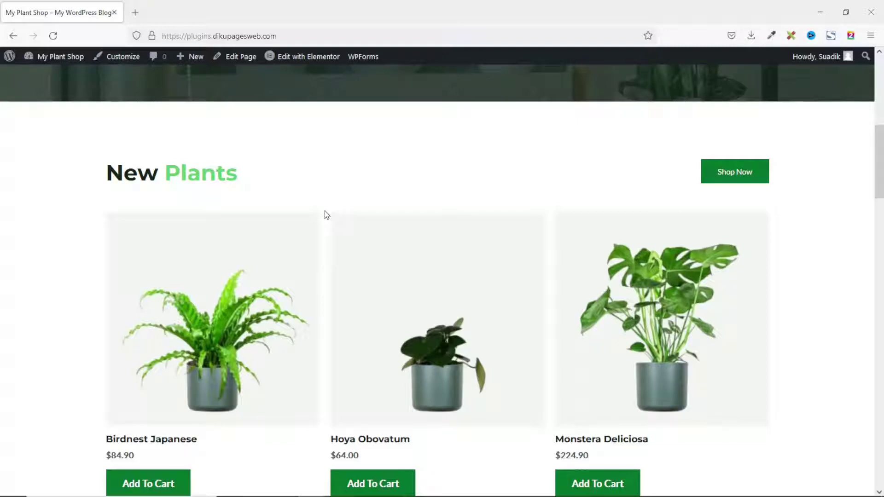
pyautogui.scroll(-6, 339, 216)
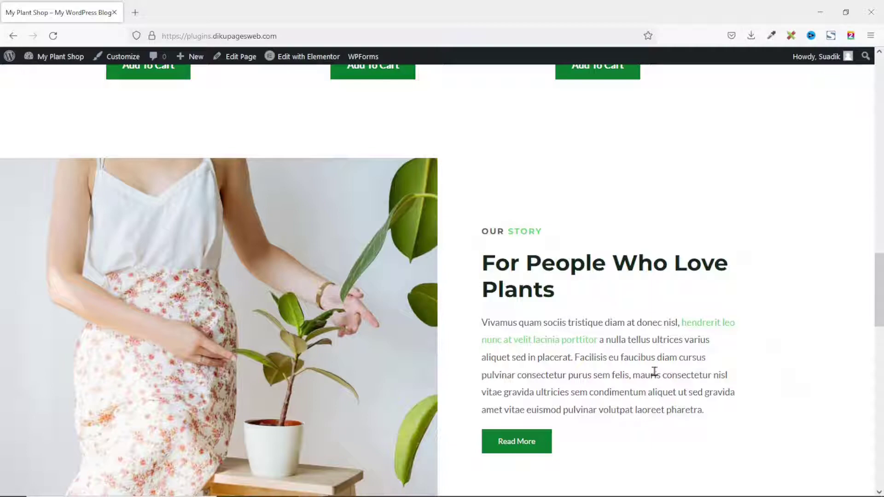
pyautogui.scroll(4, 653, 373)
pyautogui.scroll(3, 653, 373)
pyautogui.scroll(4, 653, 372)
pyautogui.scroll(5, 655, 375)
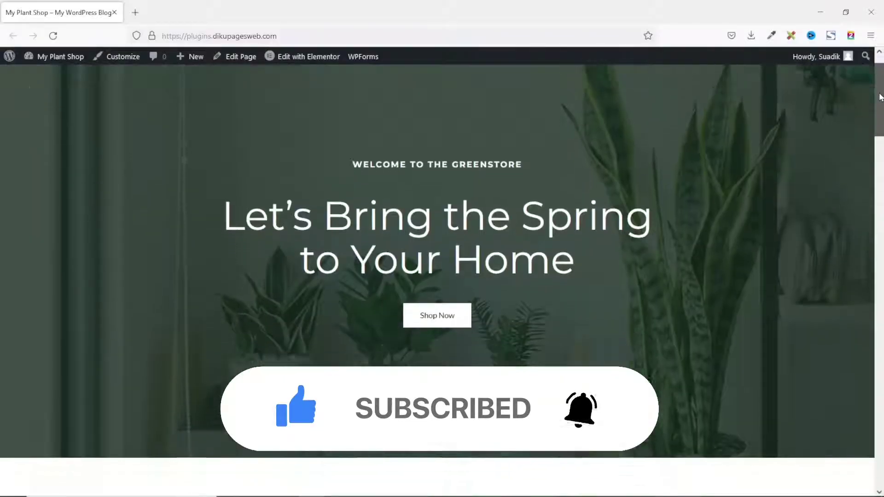
pyautogui.moveTo(880, 98)
pyautogui.mouseDown()
pyautogui.moveTo(880, 210)
pyautogui.moveTo(880, 91)
pyautogui.mouseUp()
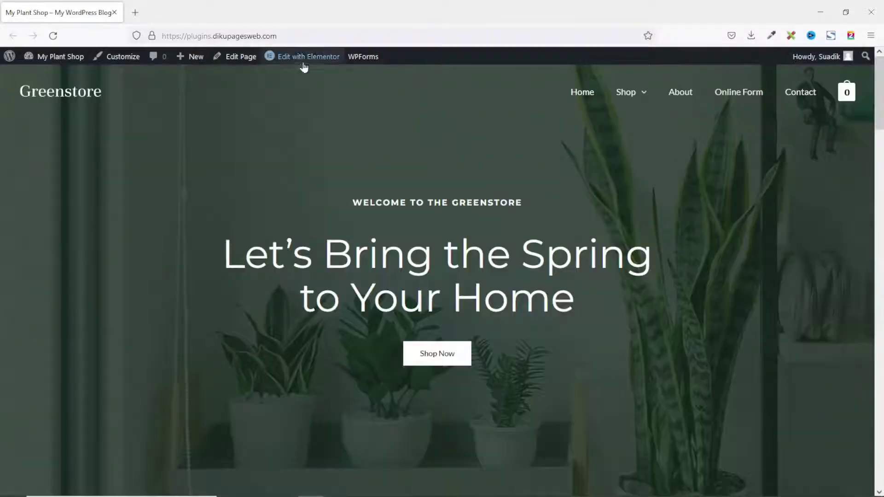
# Open the Greenstore homepage in the Elementor editor via 'Edit with Elementor'
pyautogui.click(305, 59)
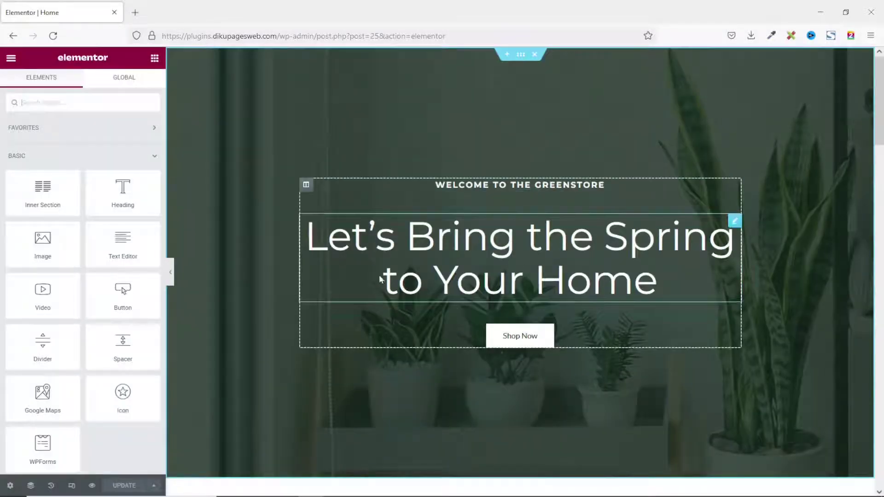
# Select the hero heading and highlight 'Bring the Spring' in its Title text
pyautogui.click(491, 245)
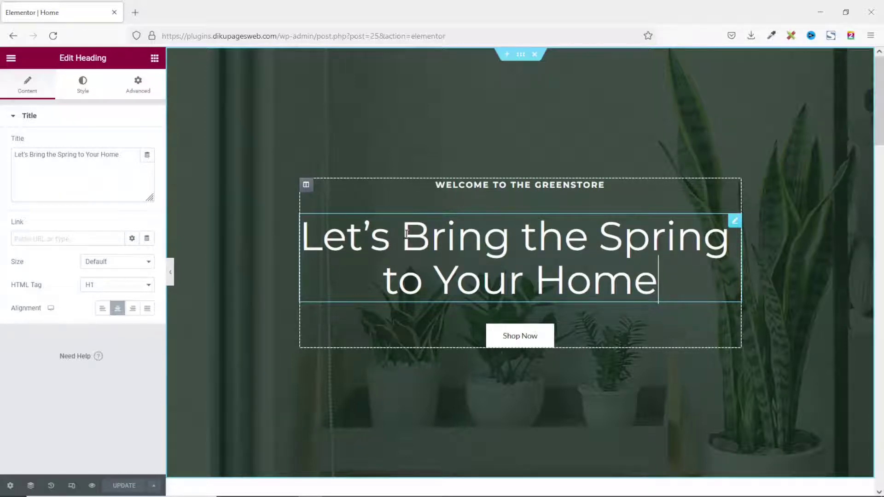
pyautogui.moveTo(401, 235); pyautogui.dragTo(721, 241)
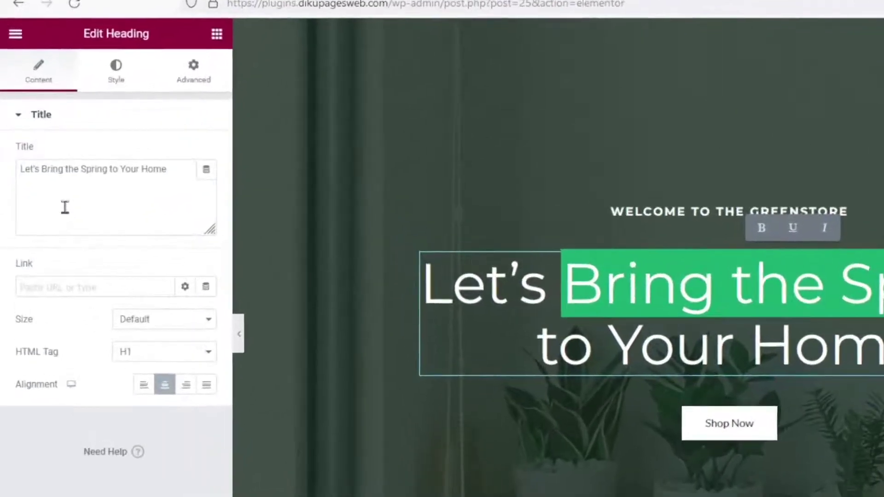
pyautogui.click(44, 169)
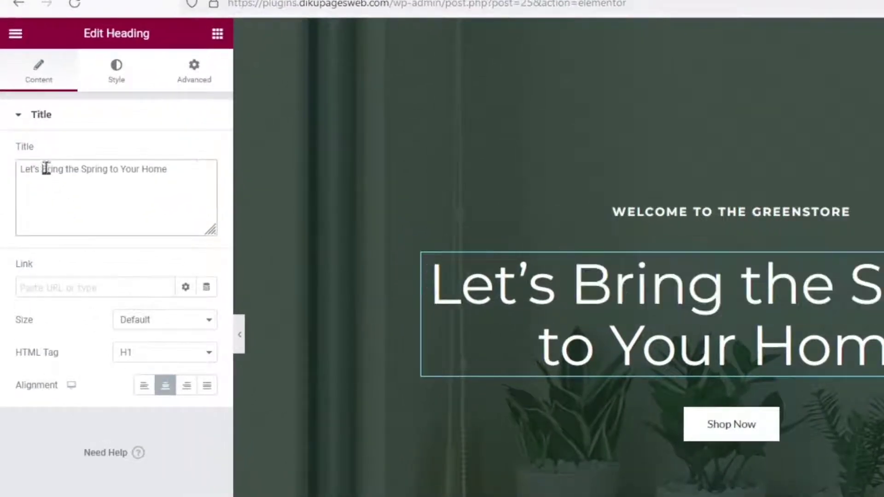
pyautogui.moveTo(43, 168); pyautogui.dragTo(107, 168)
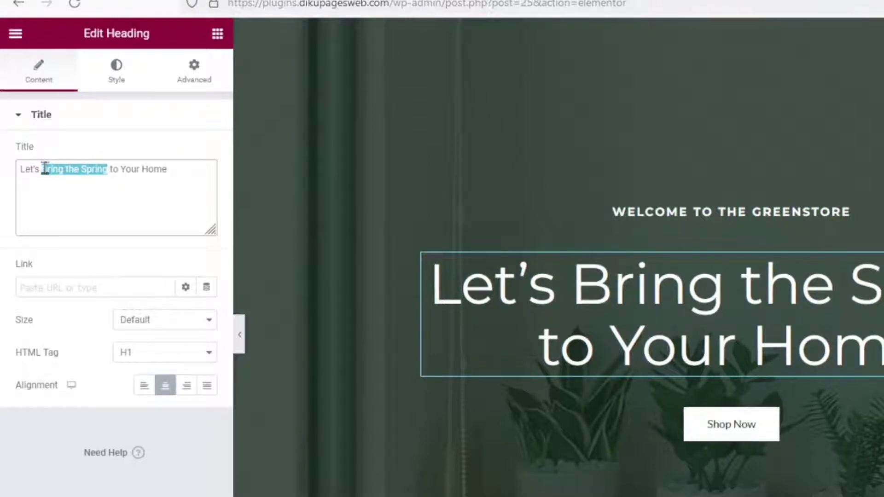
# Place the cursor before 'Bring' in the Title text to insert the span tag
pyautogui.click(43, 169)
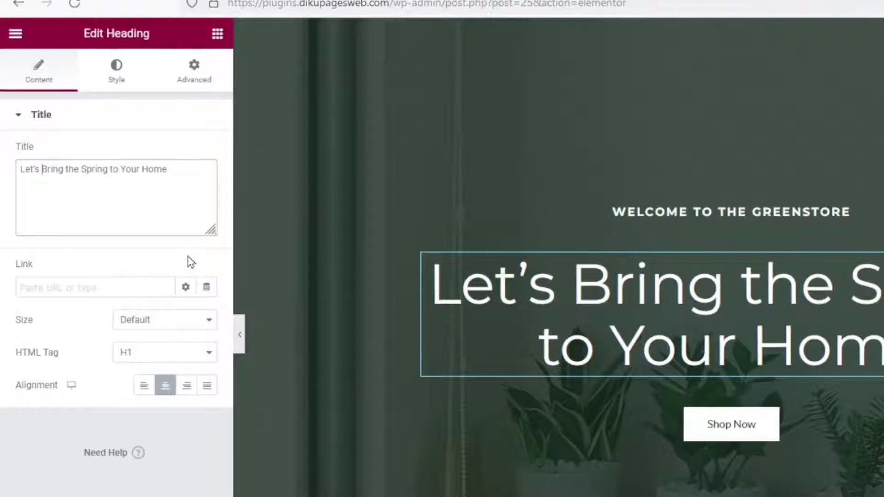
pyautogui.write('<spa')
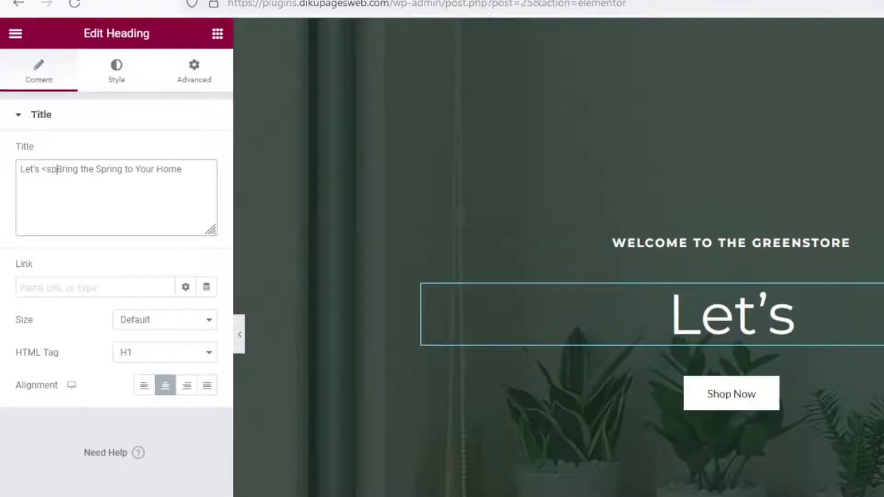
pyautogui.write('n>')
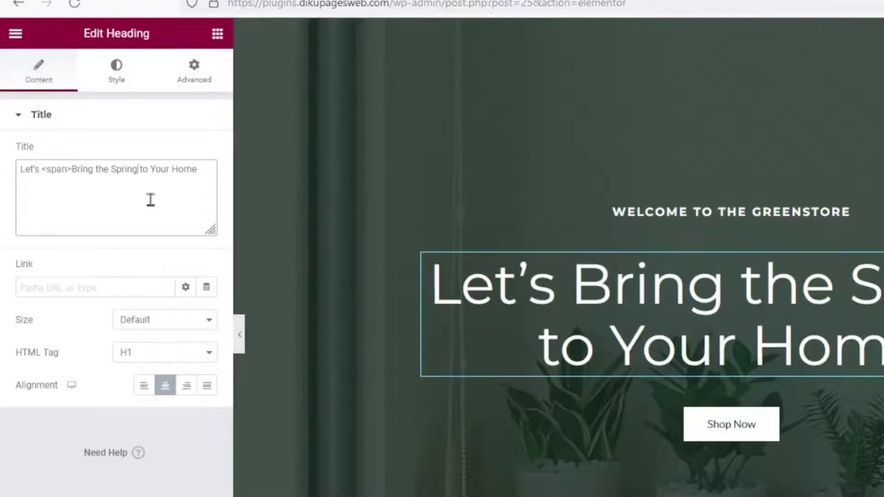
pyautogui.write('</s')
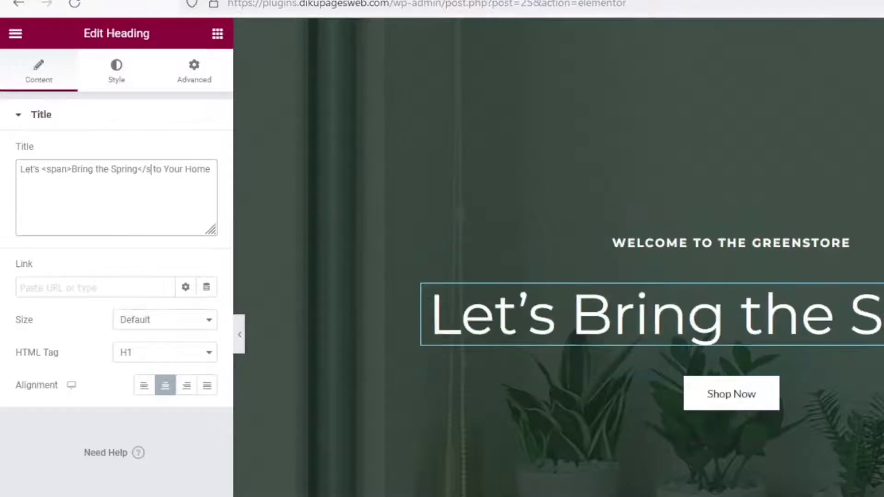
pyautogui.write('pan>')
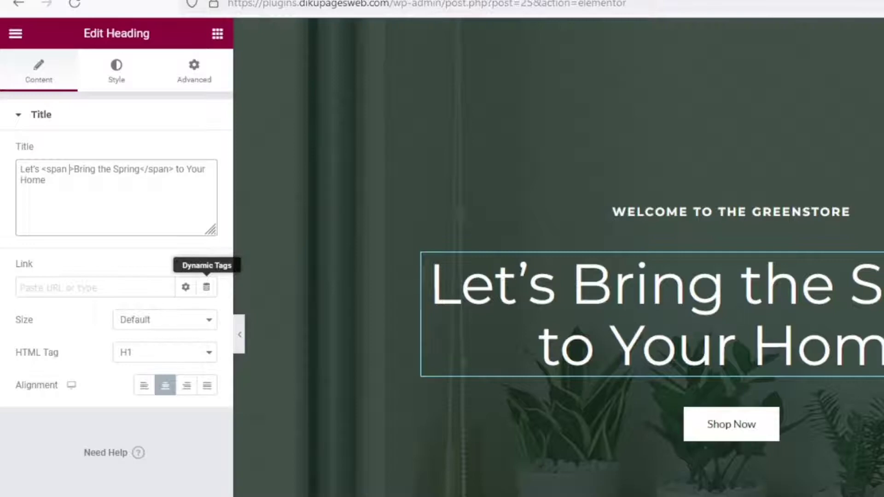
pyautogui.write('styl')
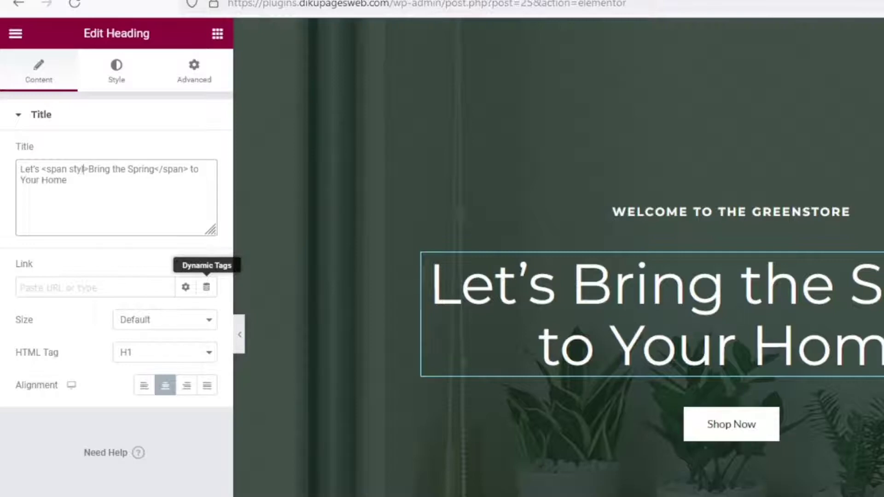
pyautogui.write('e')
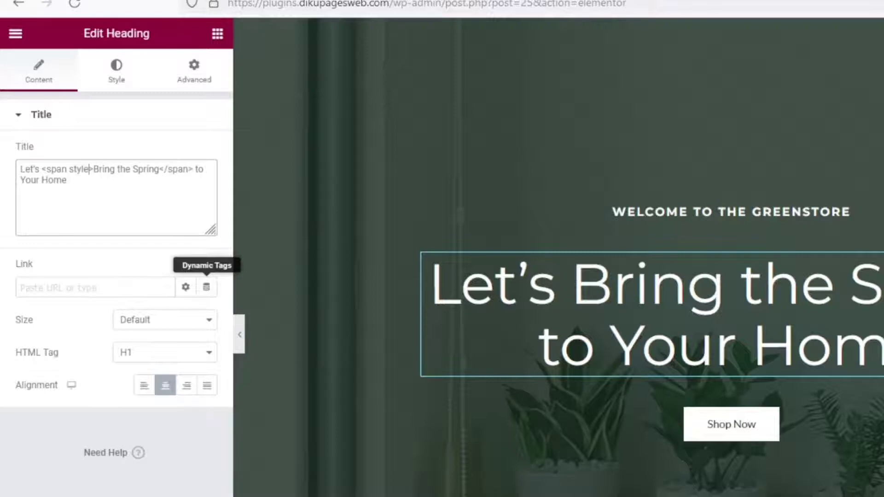
pyautogui.write('=')
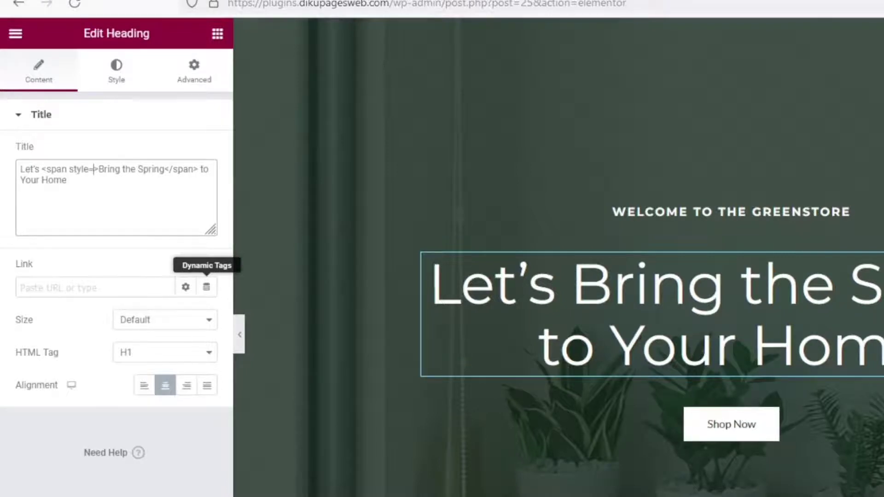
pyautogui.write('""')
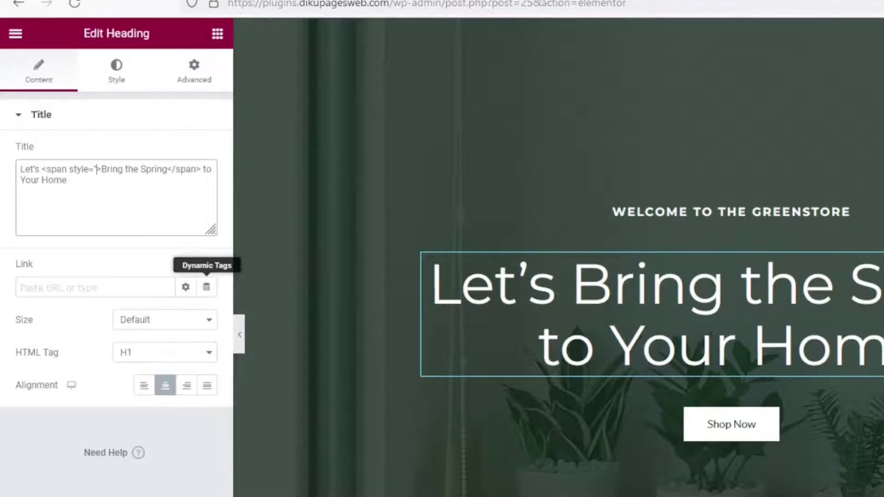
# Move the cursor inside the span's style quotes to enter color:#61CE70
pyautogui.press('Left')
pyautogui.write('color')
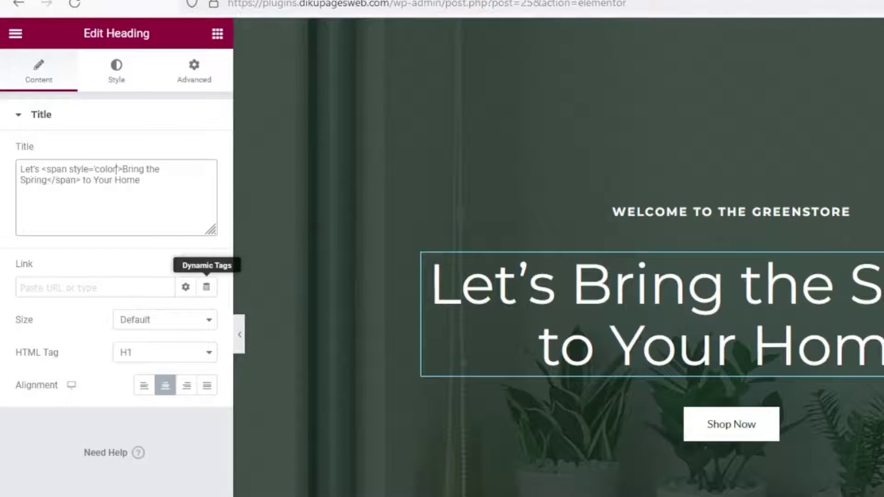
pyautogui.write(':')
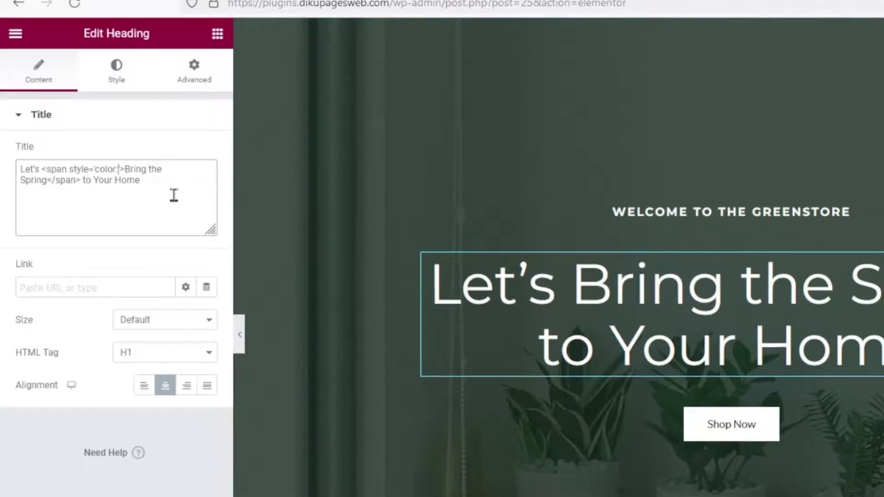
pyautogui.write('#61CE70')
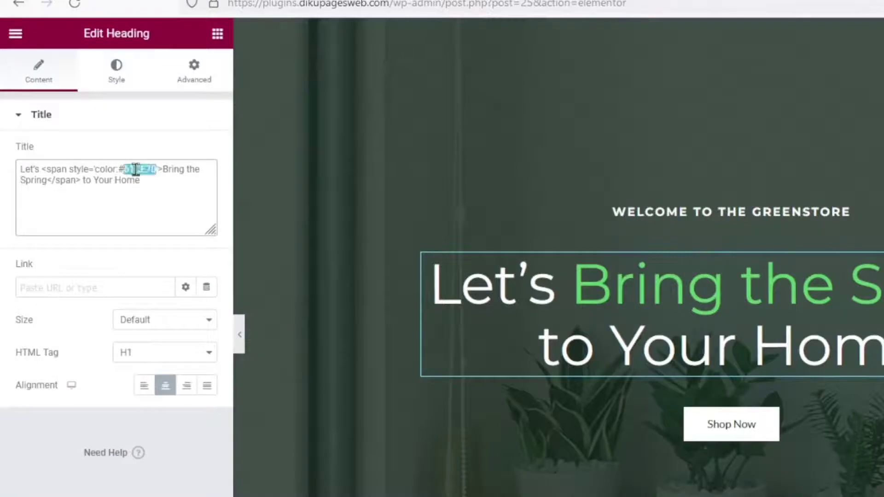
pyautogui.write('000')
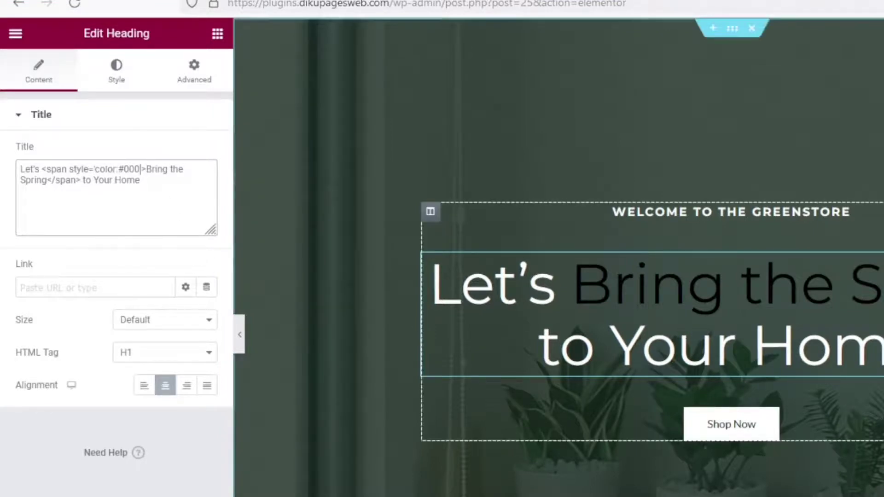
pyautogui.moveTo(756, 286)
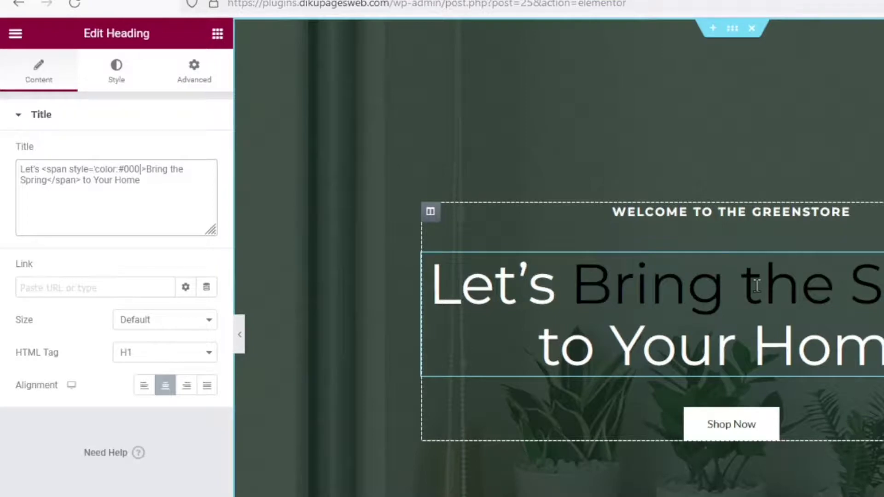
pyautogui.write('fff')
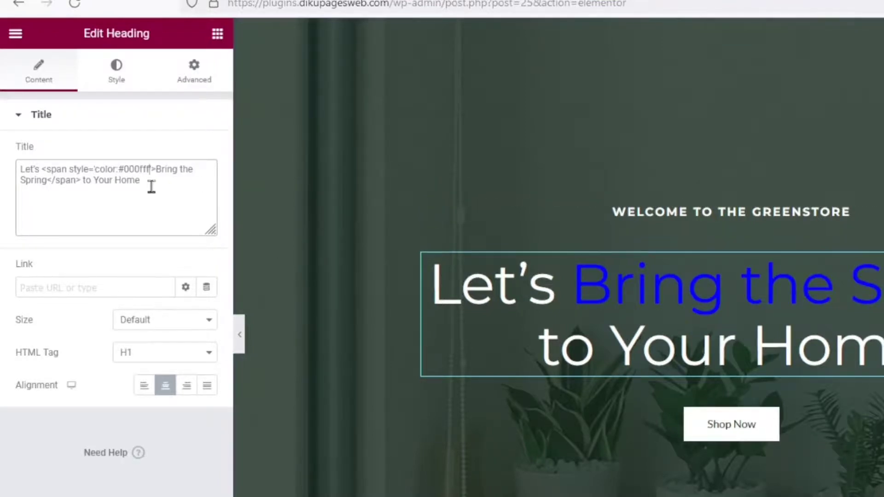
pyautogui.doubleClick(138, 169)
pyautogui.write('61CE70')
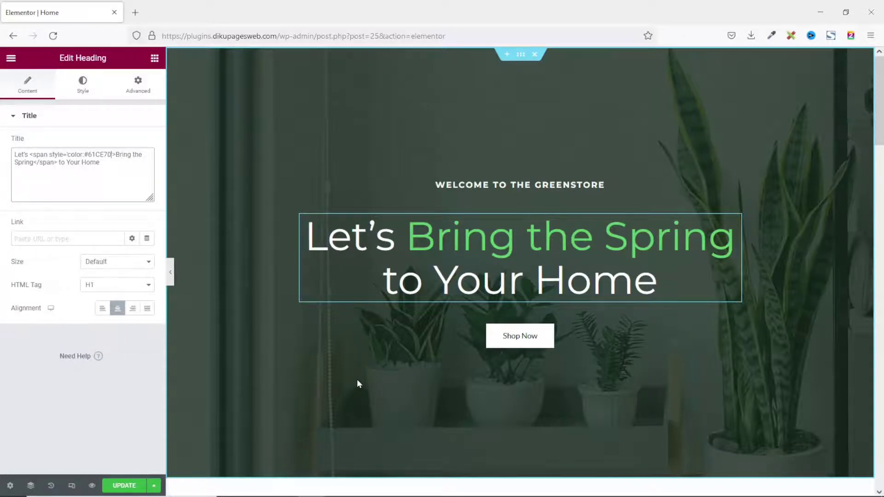
pyautogui.scroll(-5, 356, 379)
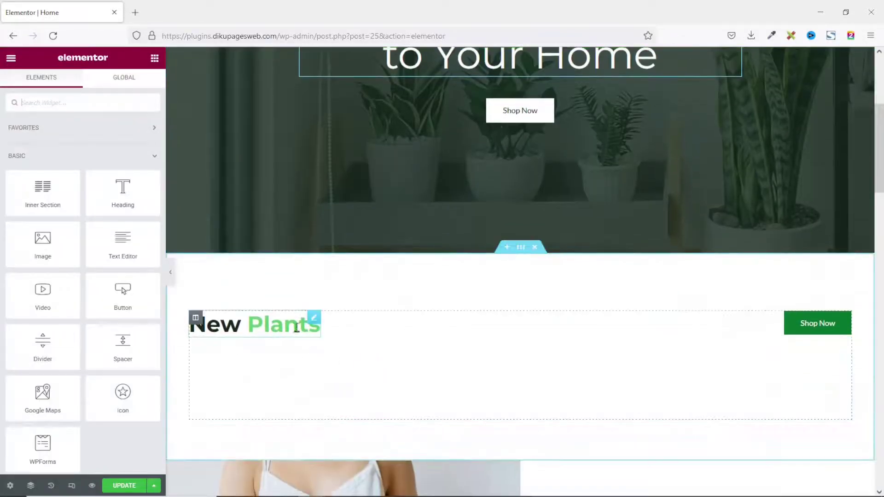
pyautogui.scroll(-3, 611, 375)
pyautogui.scroll(-3, 627, 327)
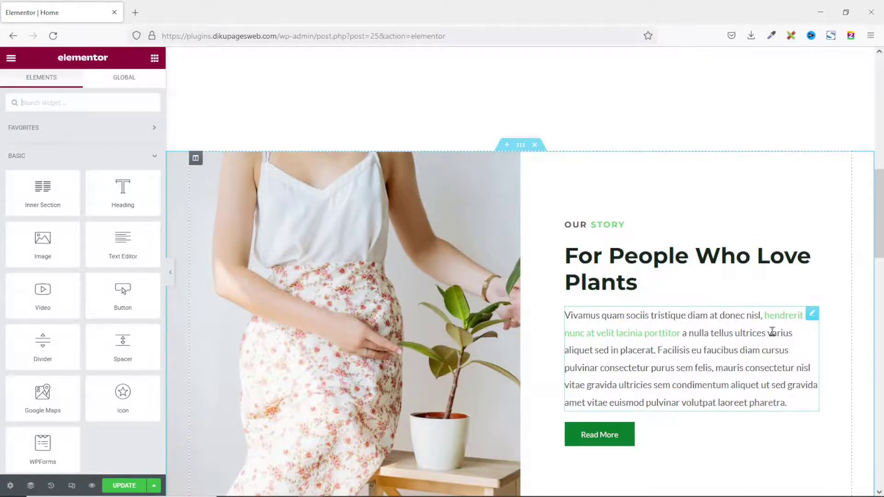
pyautogui.scroll(-2, 736, 384)
pyautogui.scroll(5, 735, 385)
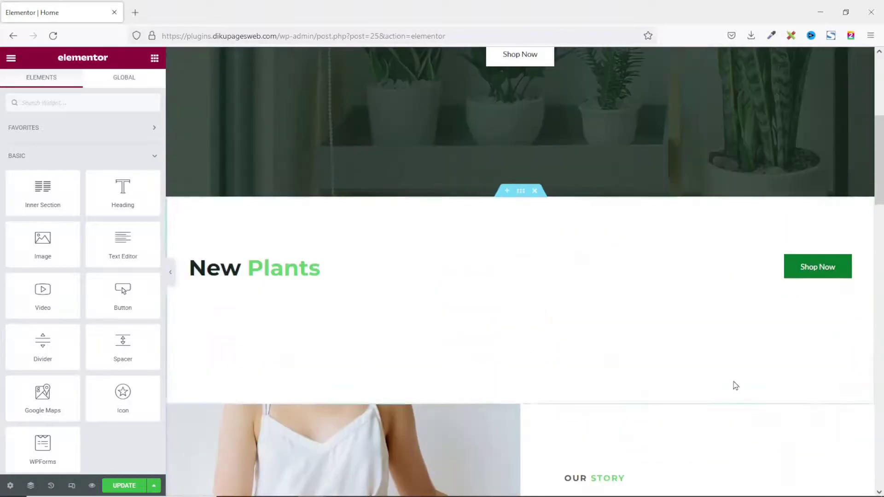
pyautogui.scroll(5, 729, 378)
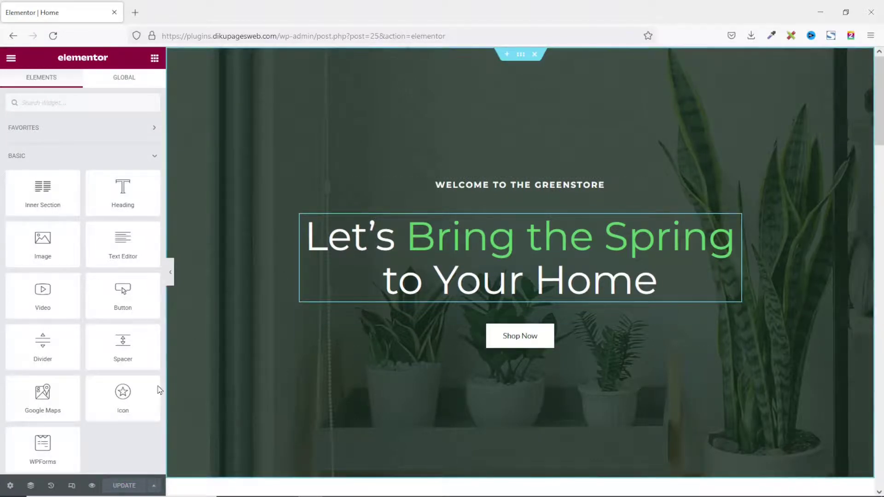
# View the live Greenstore homepage from the Elementor menu's View Page option
pyautogui.click(11, 60)
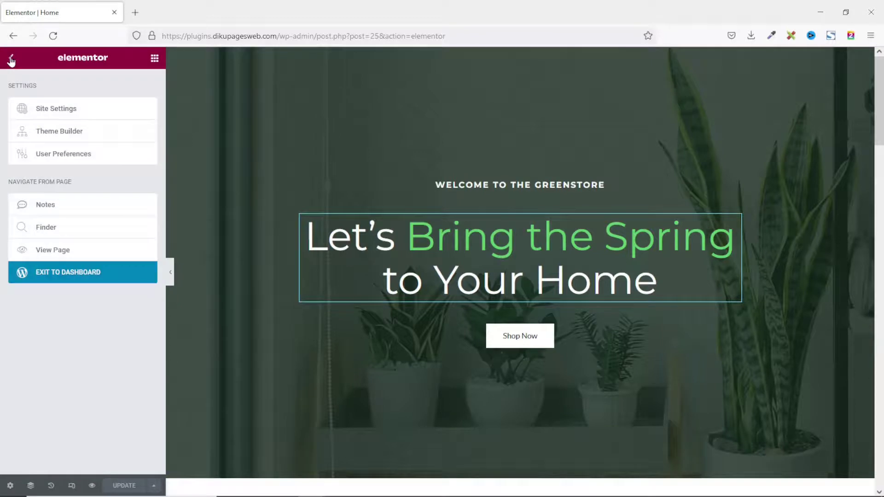
pyautogui.click(59, 250)
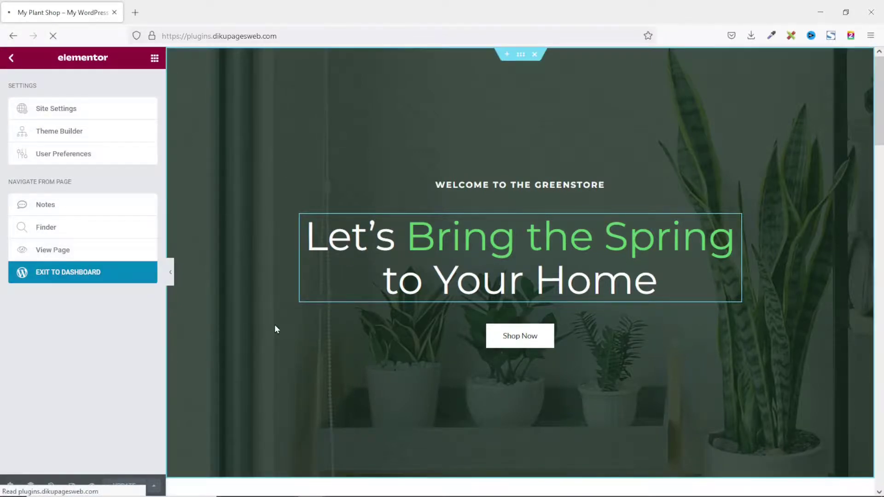
pyautogui.scroll(-1, 618, 296)
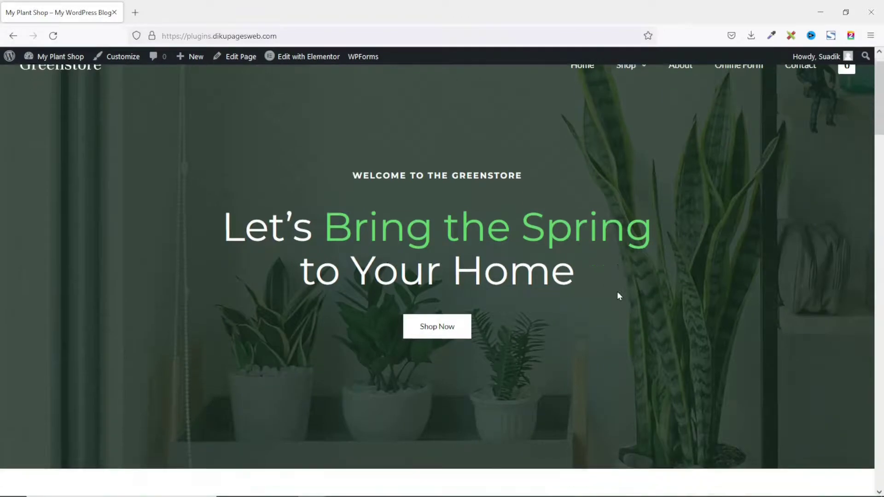
pyautogui.scroll(-3, 618, 296)
pyautogui.scroll(-2, 618, 295)
pyautogui.scroll(-2, 618, 296)
pyautogui.scroll(-2, 618, 296)
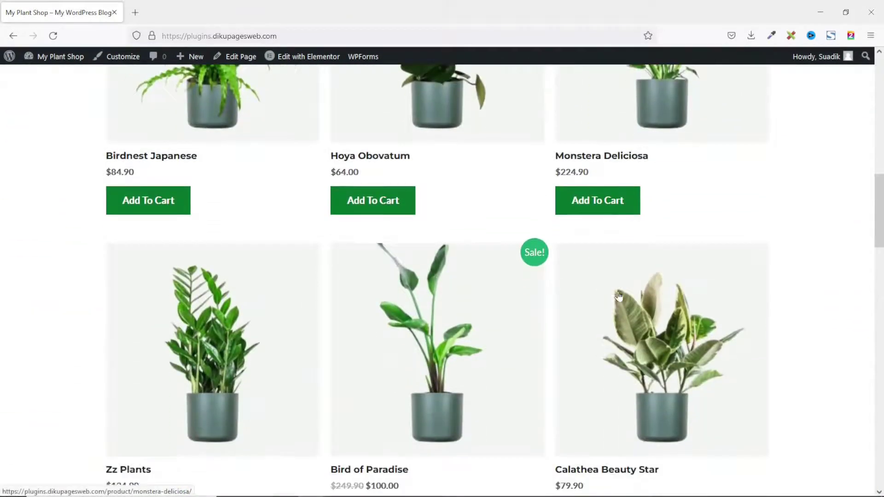
pyautogui.scroll(-2, 618, 296)
pyautogui.scroll(-3, 618, 296)
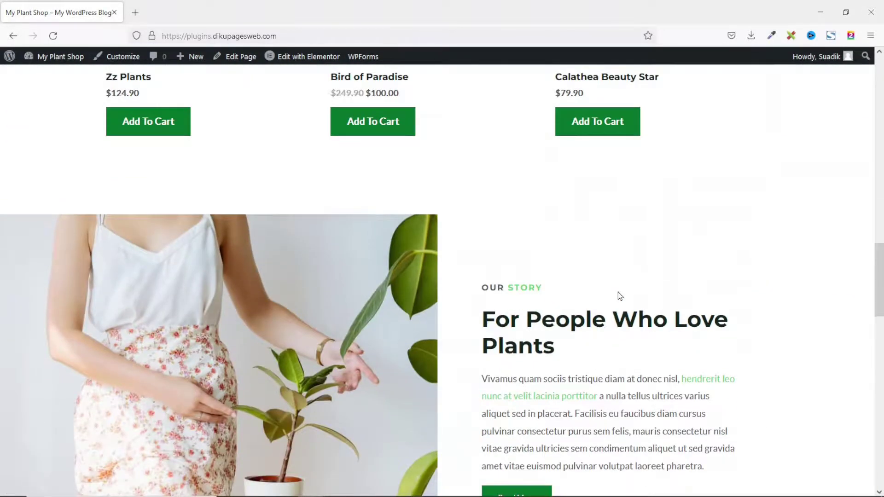
pyautogui.scroll(-2, 819, 293)
pyautogui.scroll(2, 820, 292)
pyautogui.scroll(2, 820, 293)
pyautogui.scroll(3, 821, 293)
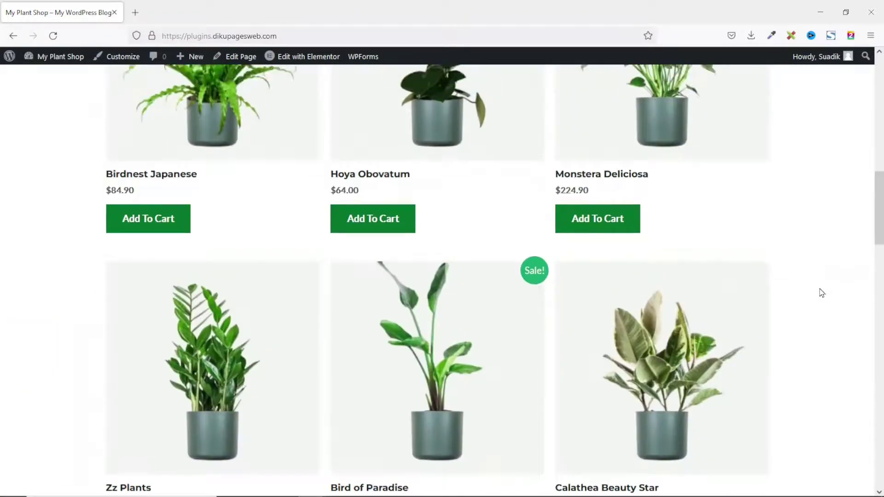
pyautogui.scroll(3, 821, 293)
pyautogui.scroll(3, 821, 293)
pyautogui.scroll(2, 820, 294)
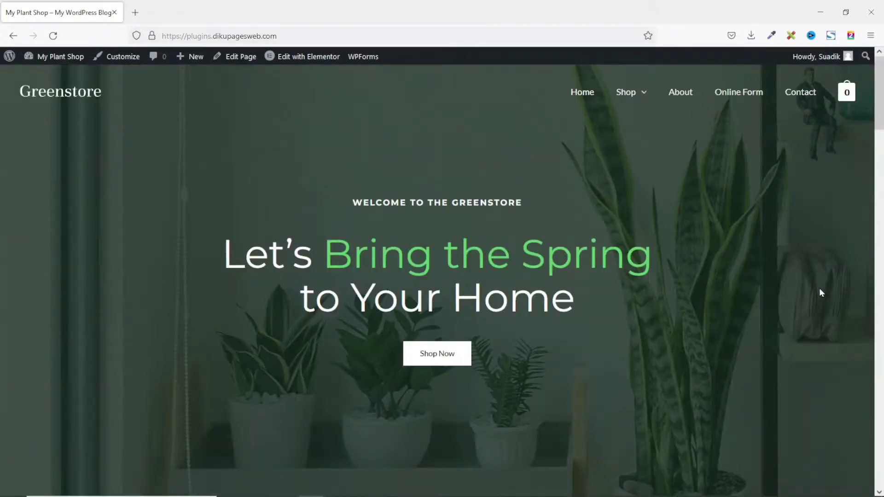